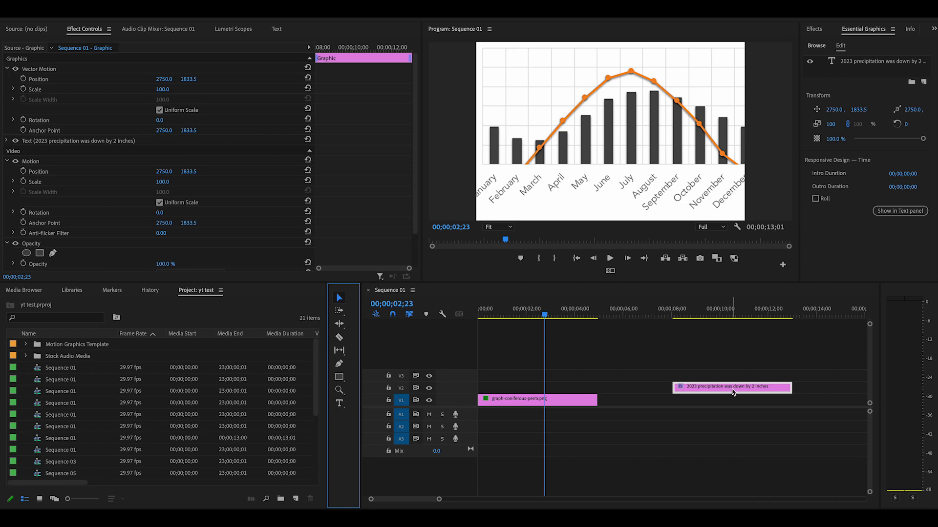
Try the title clip directly above the graph clip on V2, and move it back beyond the graph's end
{"action": "left_click_drag", "start_coordinate": [731, 389], "coordinate": [542, 389]}
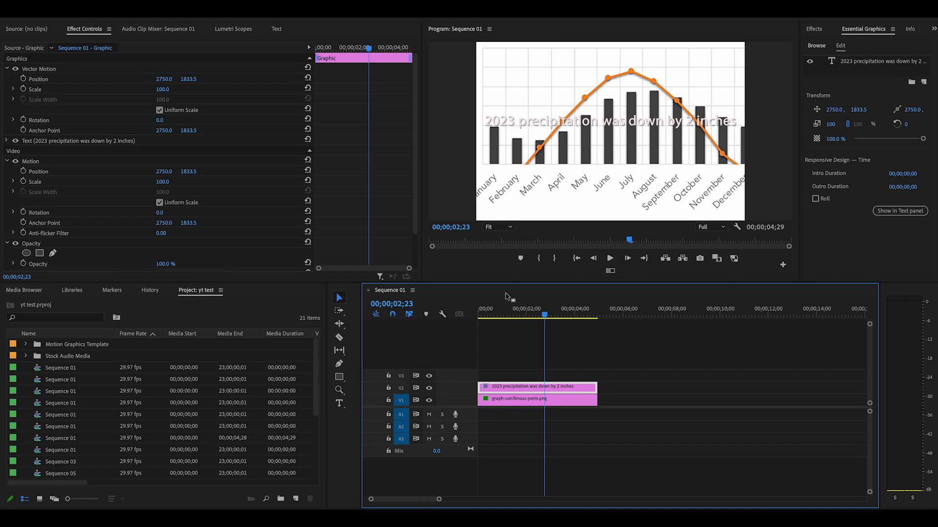
{"action": "left_click_drag", "start_coordinate": [536, 388], "coordinate": [713, 389]}
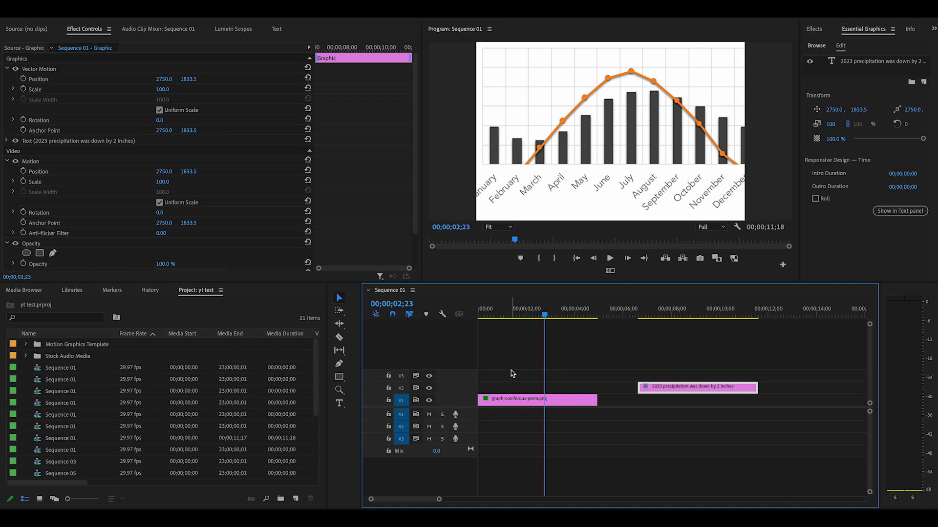
Find the Basic 3D effect by searching for "3d" and apply it to the graph clip on V1
{"action": "left_click", "coordinate": [814, 30]}
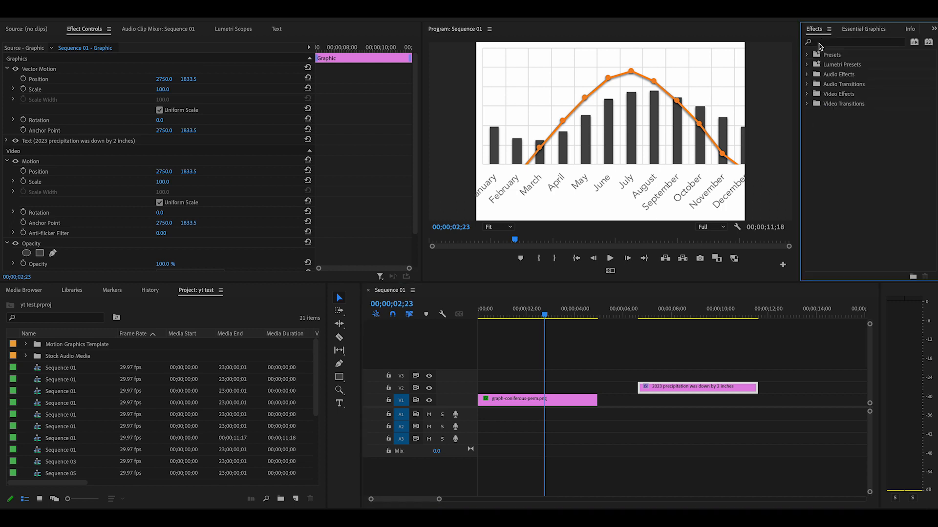
{"action": "left_click", "coordinate": [820, 43]}
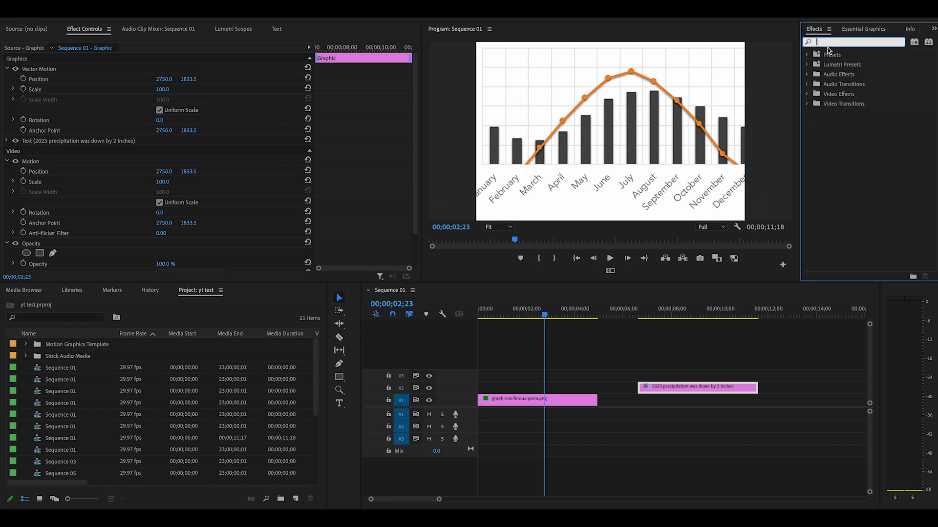
{"action": "type", "text": "3d"}
{"action": "left_click", "coordinate": [830, 115]}
{"action": "left_click_drag", "start_coordinate": [831, 115], "coordinate": [542, 400]}
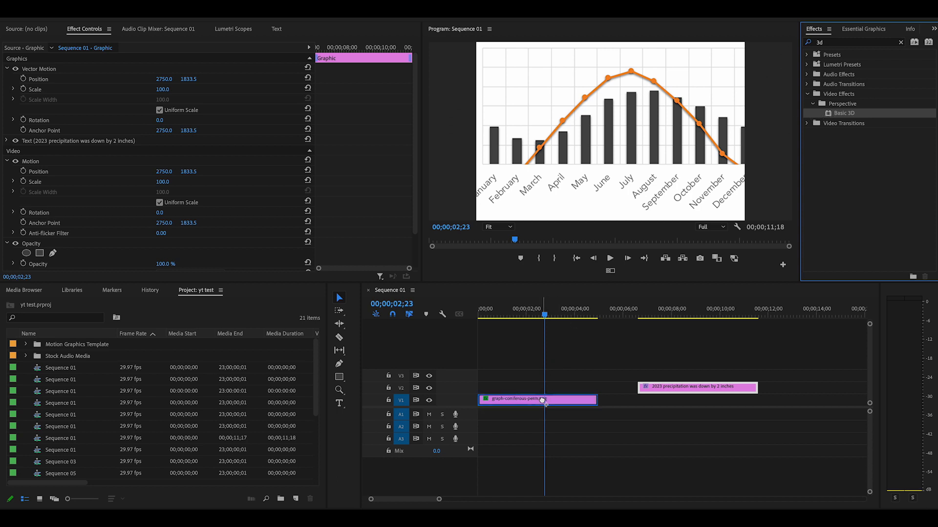
{"action": "left_click", "coordinate": [542, 400]}
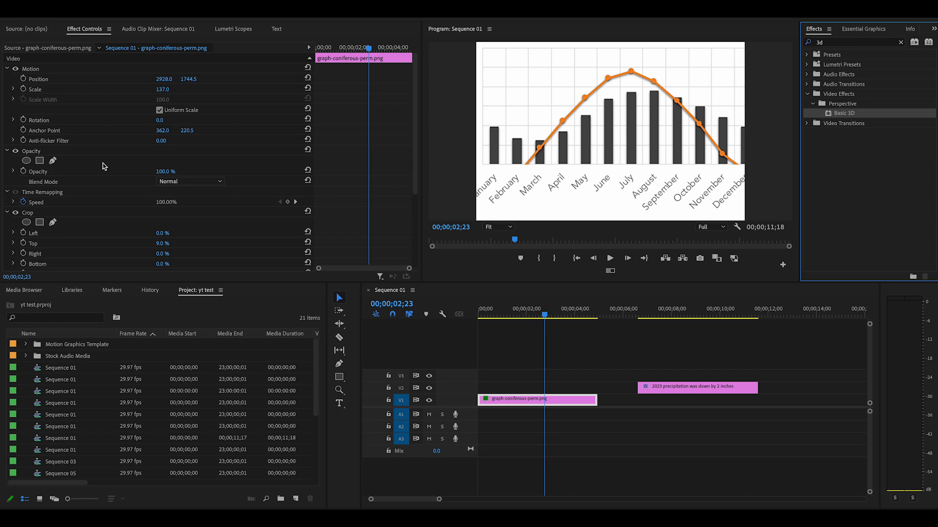
At 00;00;00;03, set the graph clip's Basic 3D Swivel to -22° and its Scale to 163
{"action": "scroll", "coordinate": [105, 171], "scroll_direction": "down", "scroll_amount": 5}
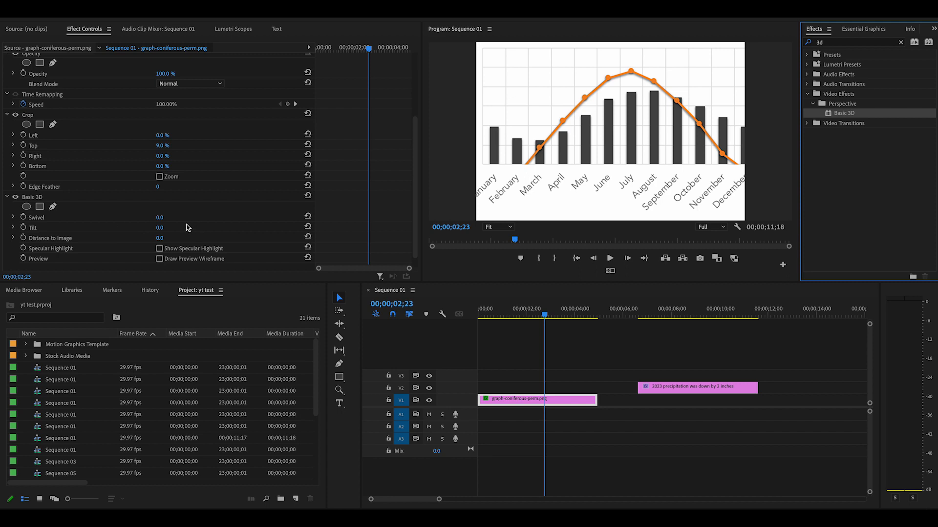
{"action": "left_click_drag", "start_coordinate": [545, 315], "coordinate": [484, 337]}
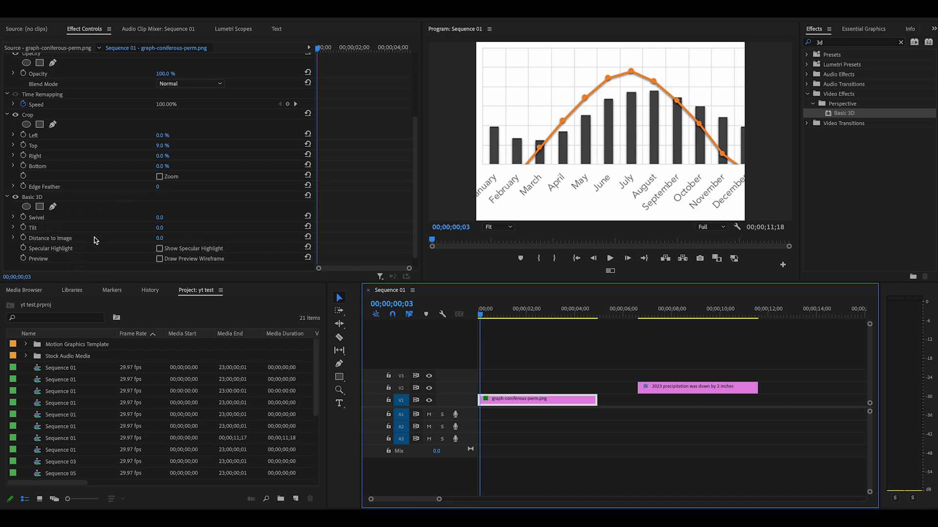
{"action": "left_click", "coordinate": [160, 218]}
{"action": "mouse_move", "coordinate": [160, 218]}
{"action": "left_mouse_down"}
{"action": "mouse_move", "coordinate": [170, 217]}
{"action": "mouse_move", "coordinate": [149, 217]}
{"action": "left_mouse_up"}
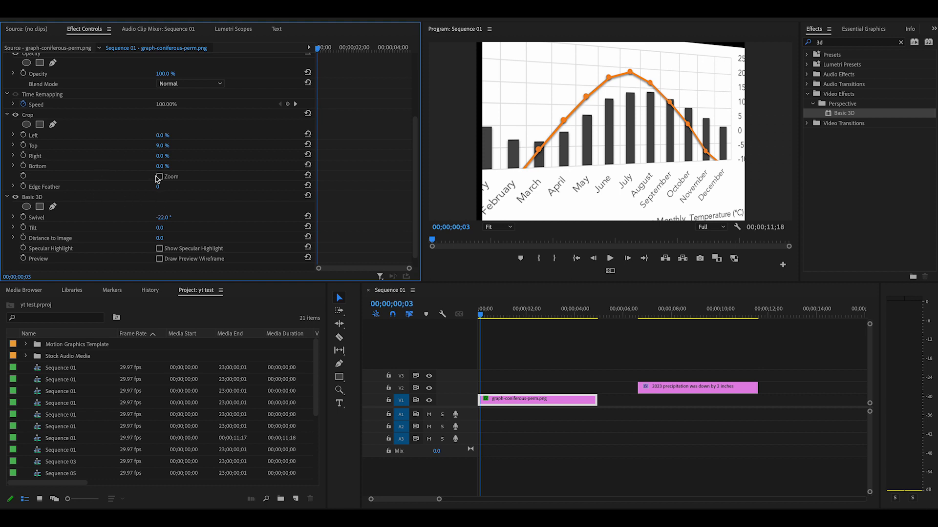
{"action": "scroll", "coordinate": [166, 125], "scroll_direction": "up", "scroll_amount": 5}
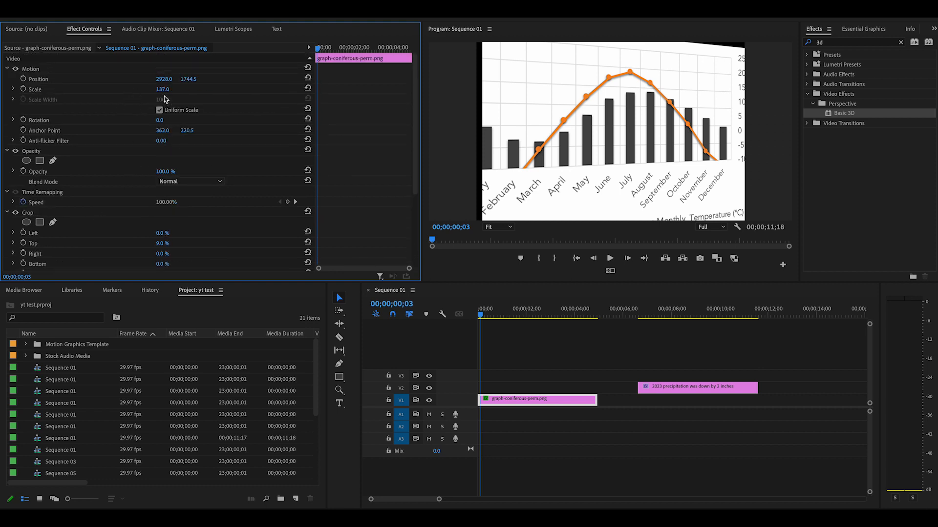
{"action": "left_click_drag", "start_coordinate": [163, 89], "coordinate": [176, 90]}
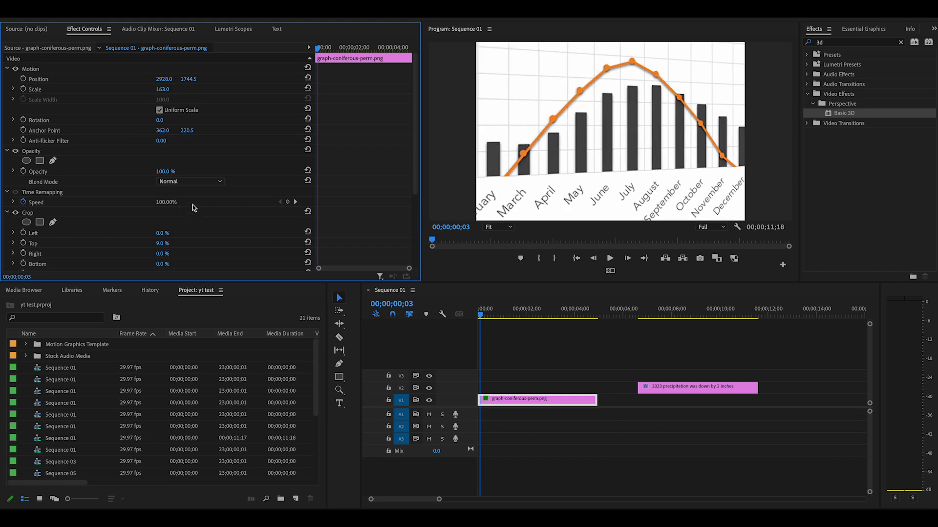
Animate the graph's Swivel with keyframes from -34° at 00;00;00;03 to 26° at 00;00;04;20
{"action": "scroll", "coordinate": [197, 207], "scroll_direction": "down", "scroll_amount": 2}
{"action": "scroll", "coordinate": [197, 207], "scroll_direction": "down", "scroll_amount": 4}
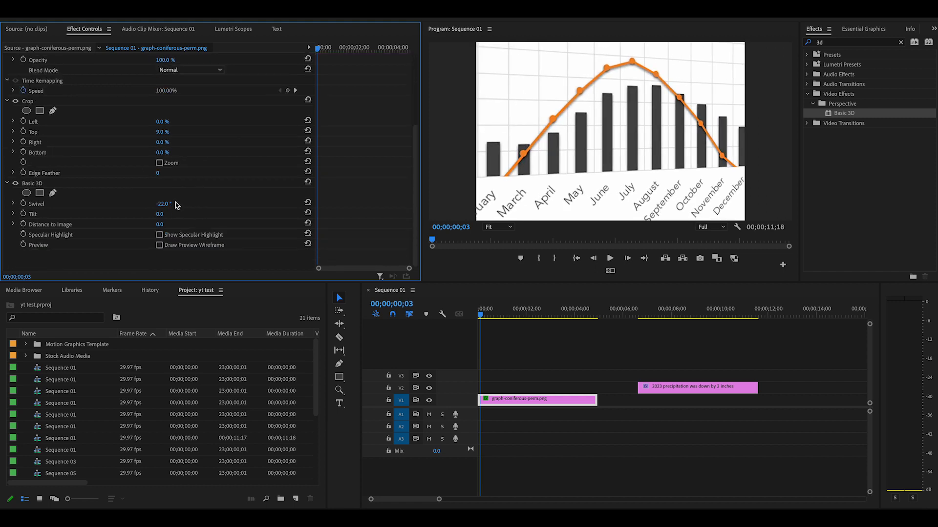
{"action": "left_click_drag", "start_coordinate": [163, 204], "coordinate": [156, 203]}
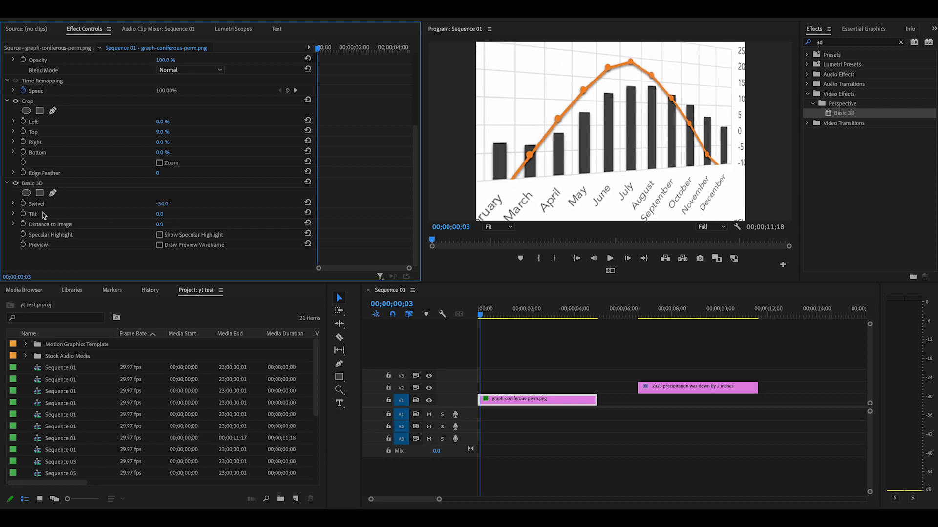
{"action": "left_click", "coordinate": [23, 204]}
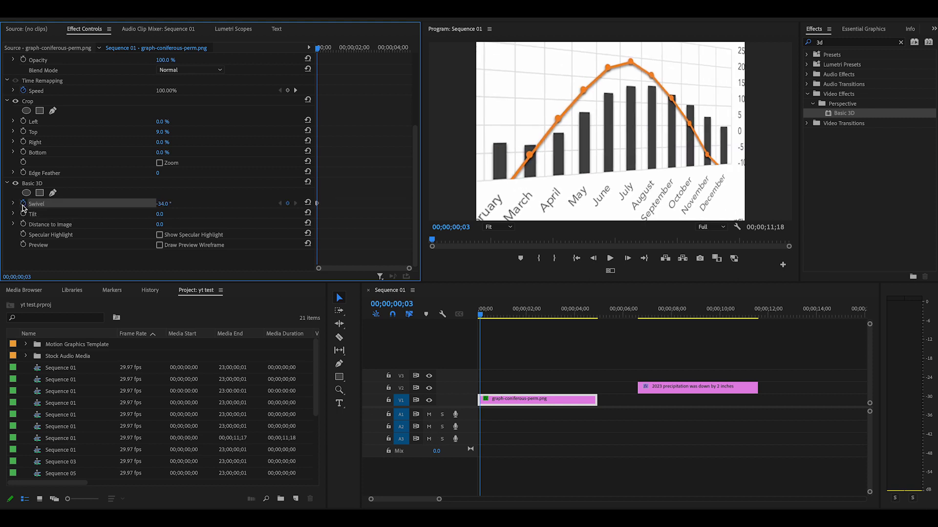
{"action": "left_click_drag", "start_coordinate": [480, 319], "coordinate": [591, 336]}
{"action": "left_click_drag", "start_coordinate": [166, 204], "coordinate": [201, 204]}
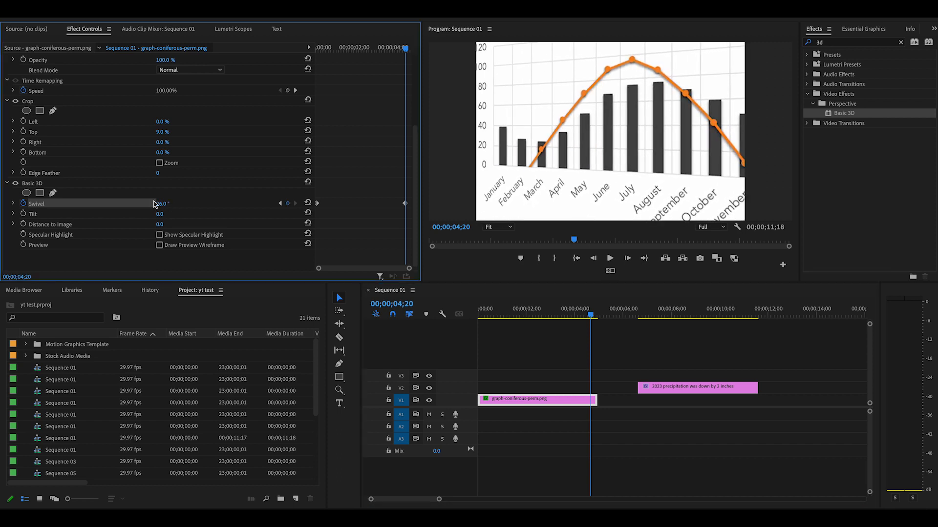
Play the sequence from its start to review the graph's swivel animation
{"action": "left_click", "coordinate": [519, 333]}
{"action": "left_click_drag", "start_coordinate": [519, 333], "coordinate": [479, 338]}
{"action": "left_click", "coordinate": [610, 259]}
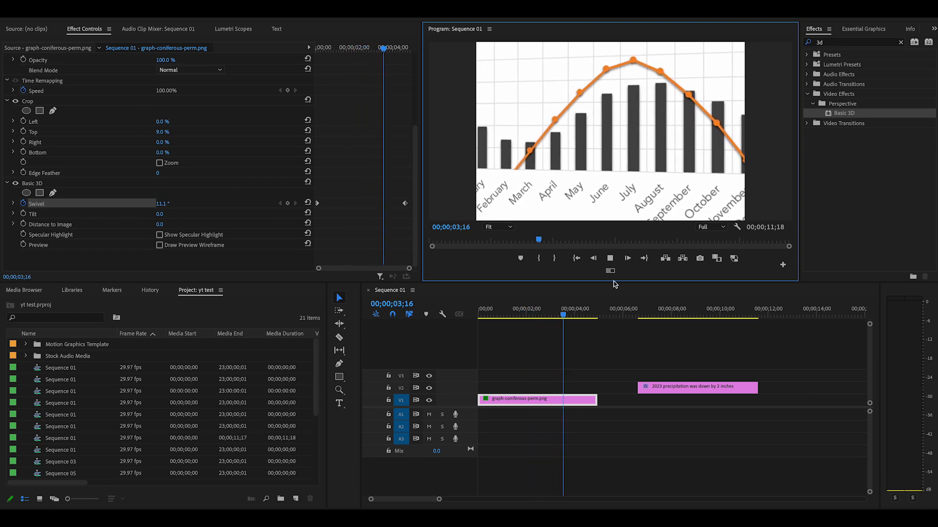
{"action": "left_click", "coordinate": [610, 259]}
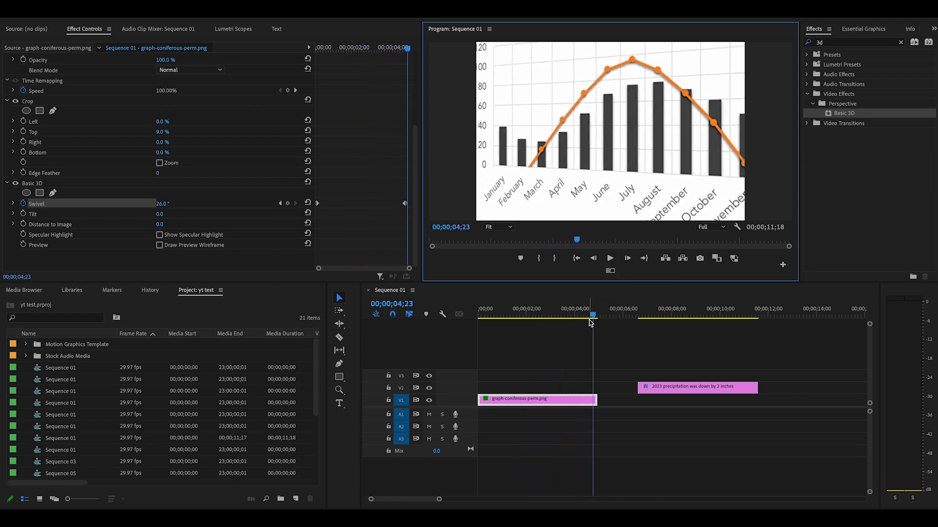
Animate the graph's Tilt with keyframes from 12° at 00;00;00;05 to -10° at 00;00;04;22
{"action": "left_click_drag", "start_coordinate": [591, 320], "coordinate": [482, 327]}
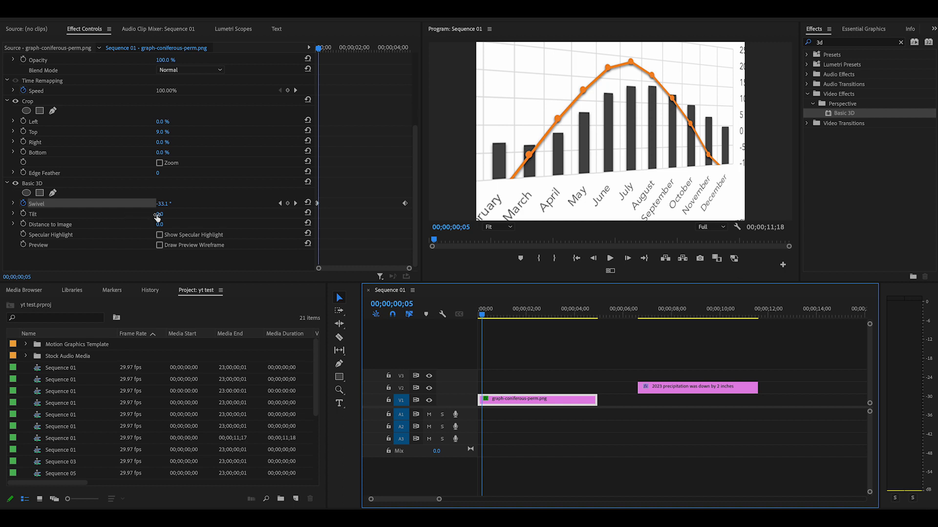
{"action": "left_click_drag", "start_coordinate": [157, 217], "coordinate": [163, 218]}
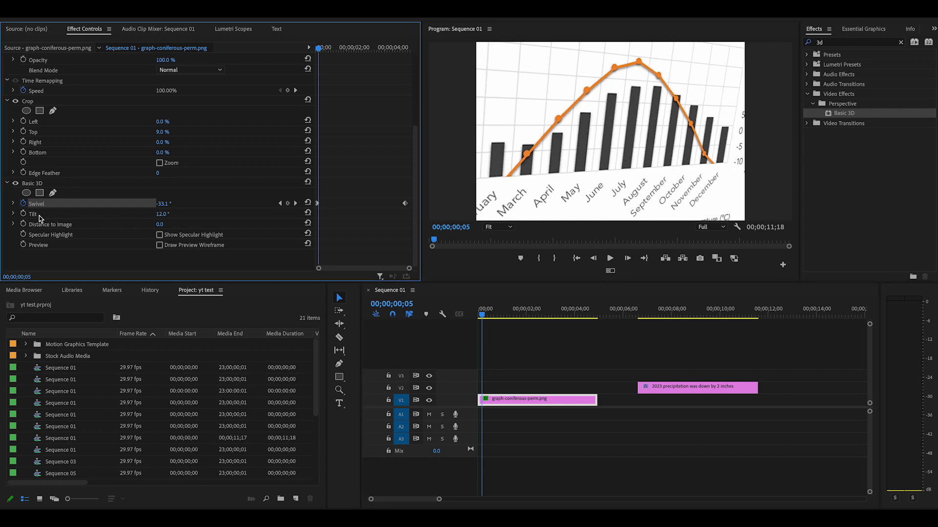
{"action": "left_click", "coordinate": [23, 214]}
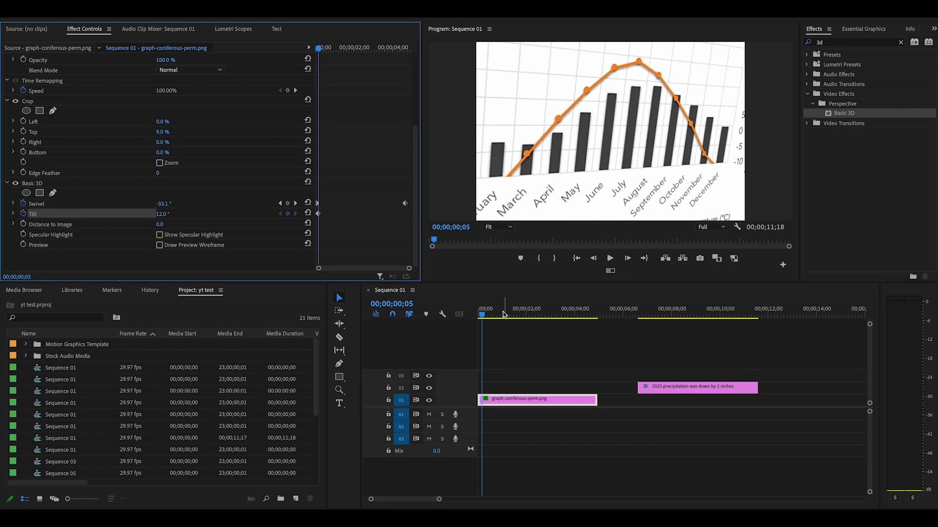
{"action": "left_click_drag", "start_coordinate": [483, 315], "coordinate": [595, 336]}
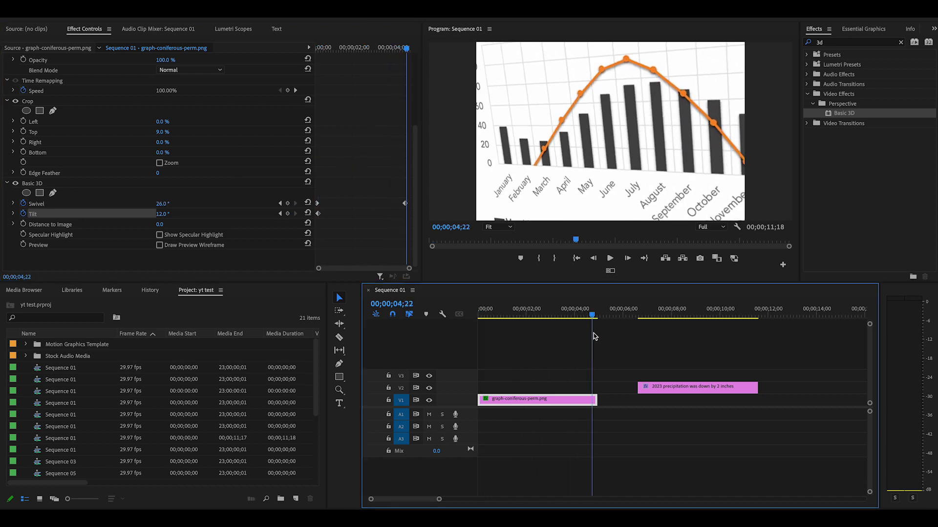
{"action": "left_click_drag", "start_coordinate": [163, 214], "coordinate": [152, 214]}
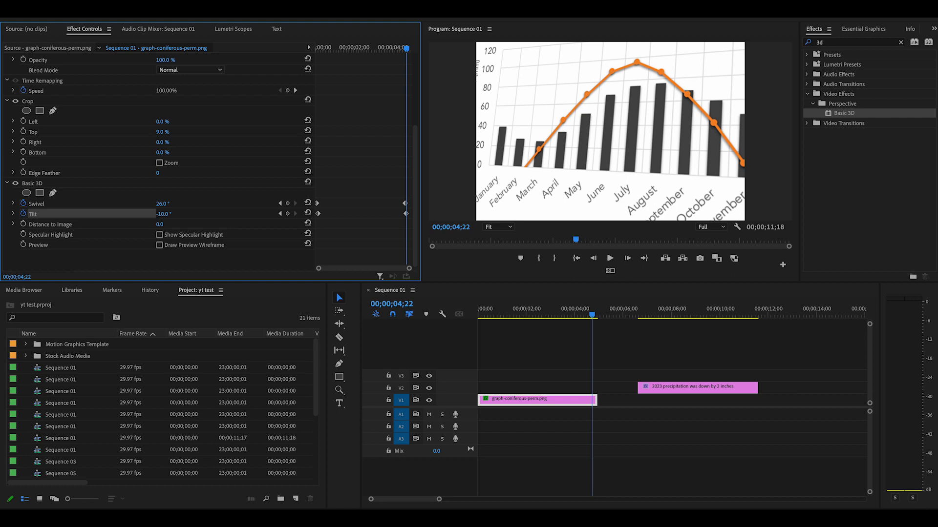
Play the sequence from the start to review the combined swivel and tilt motion
{"action": "left_click_drag", "start_coordinate": [593, 315], "coordinate": [481, 315]}
{"action": "left_click", "coordinate": [610, 259]}
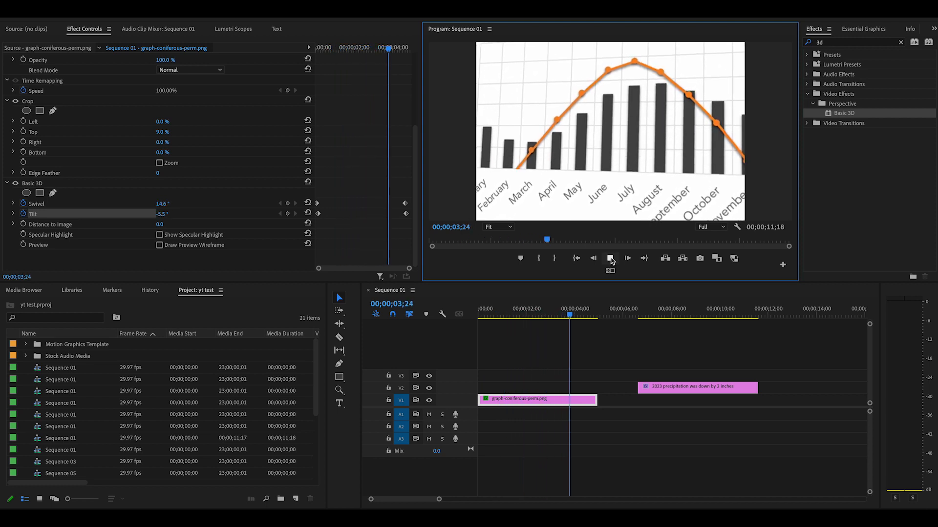
{"action": "left_click", "coordinate": [610, 258]}
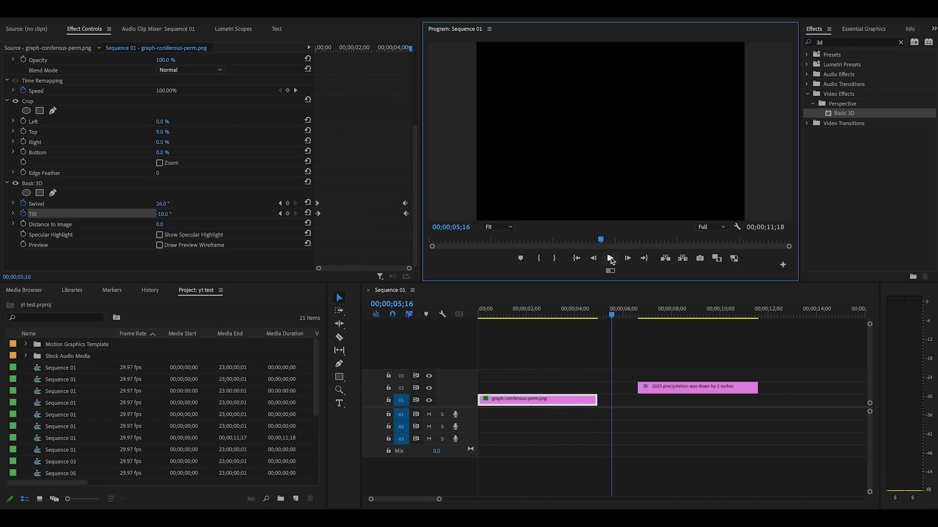
Place the title clip on V2 directly above the graph clip, aligned with its start, and play the sequence
{"action": "left_click_drag", "start_coordinate": [609, 316], "coordinate": [536, 326]}
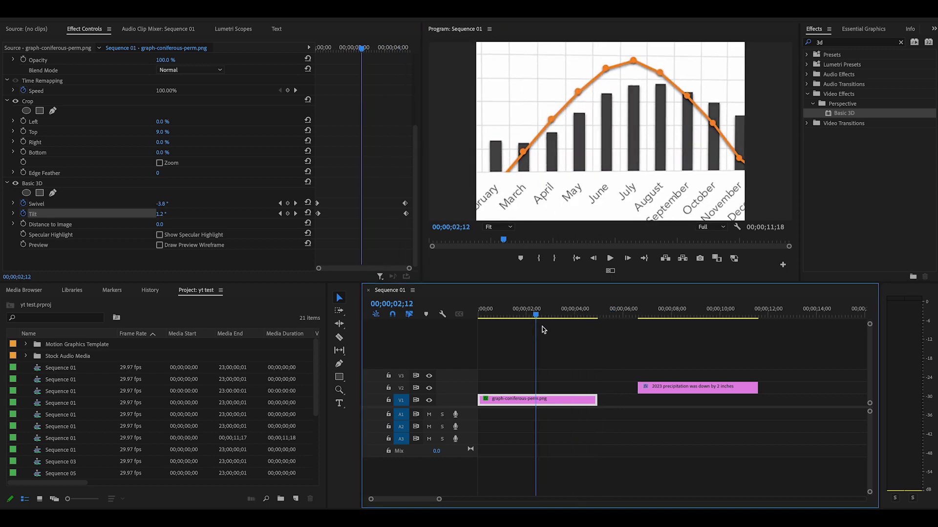
{"action": "left_click_drag", "start_coordinate": [711, 391], "coordinate": [552, 391]}
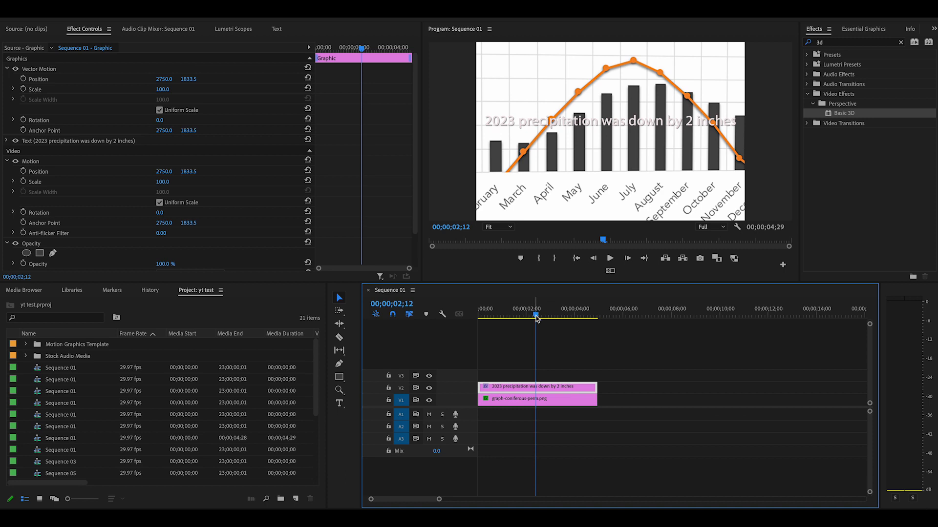
{"action": "left_click_drag", "start_coordinate": [535, 319], "coordinate": [472, 323]}
{"action": "left_click", "coordinate": [610, 259]}
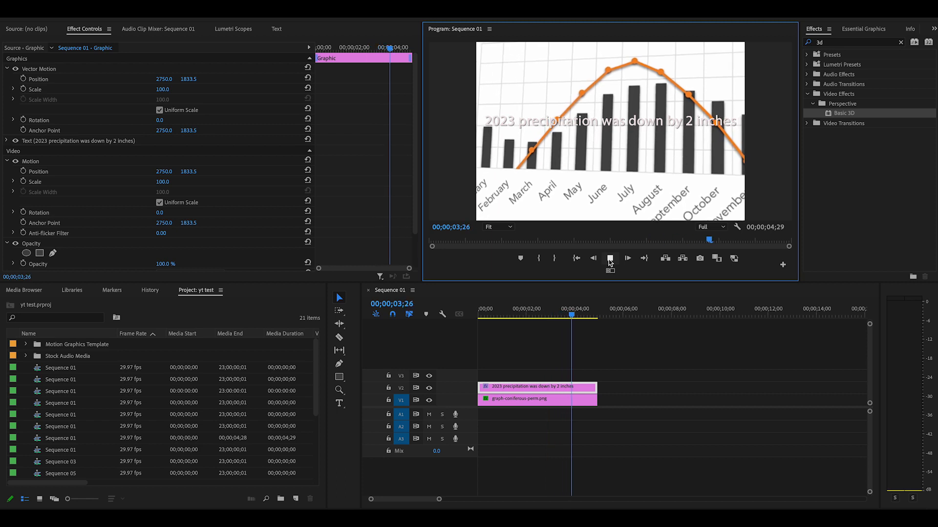
{"action": "left_click", "coordinate": [610, 259]}
Lower the graph clip's opacity to 32% so the title stands out against it
{"action": "left_click_drag", "start_coordinate": [592, 317], "coordinate": [533, 323]}
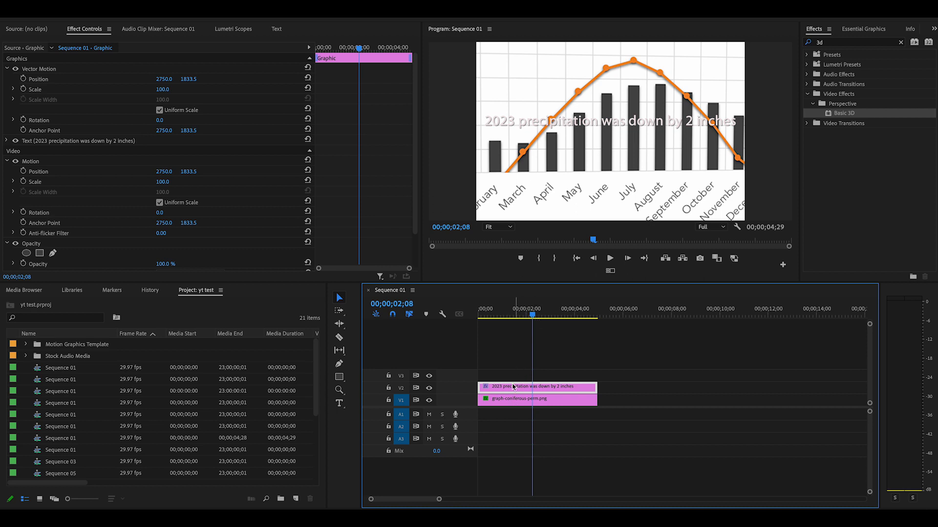
{"action": "left_click", "coordinate": [517, 404]}
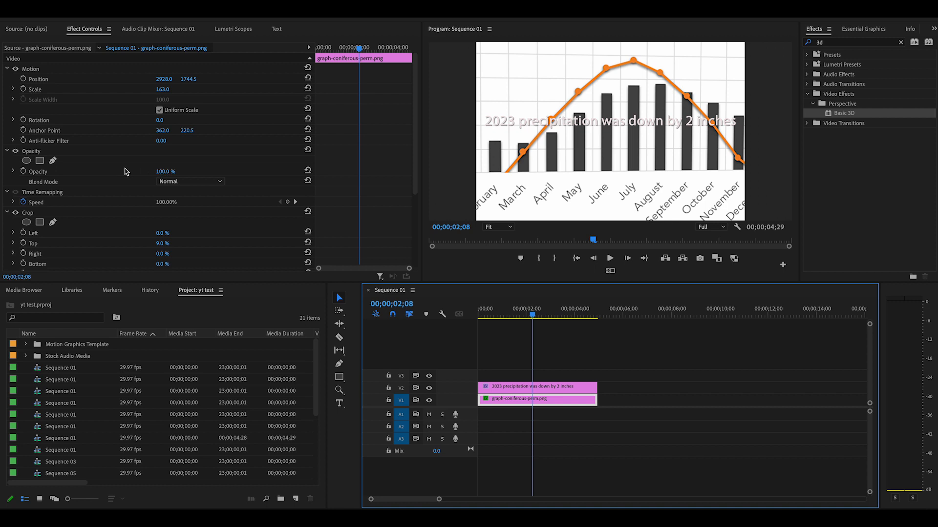
{"action": "left_click", "coordinate": [166, 173]}
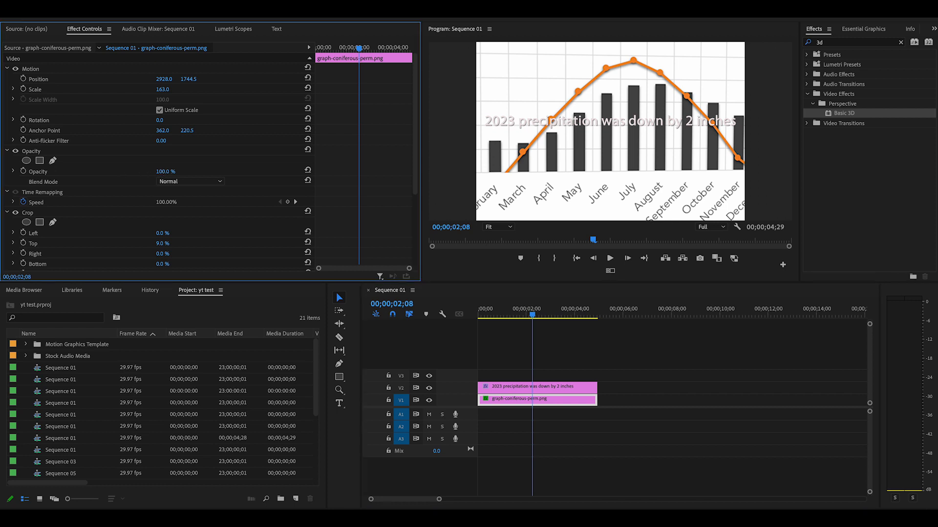
{"action": "left_click_drag", "start_coordinate": [166, 172], "coordinate": [132, 172]}
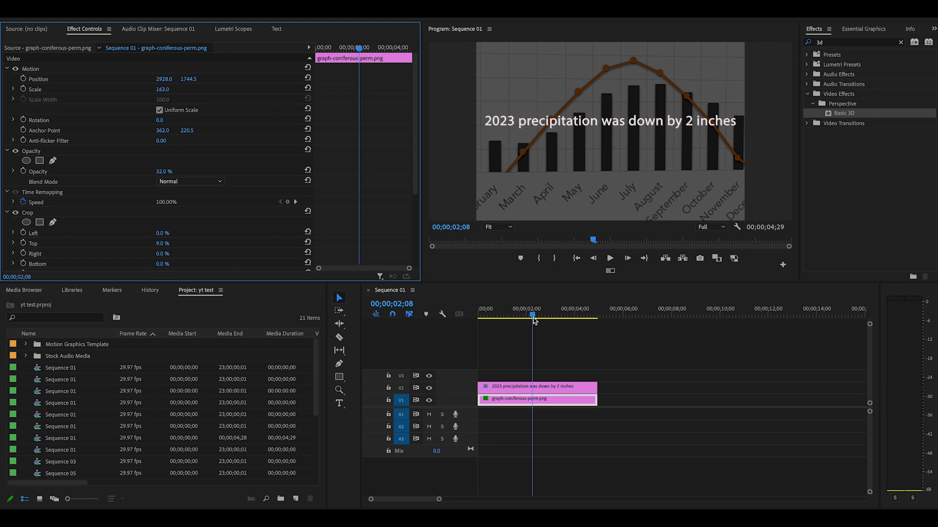
Play the sequence to review the title over the dimmed moving graph, and return the playhead to 00;00;00;09
{"action": "left_click", "coordinate": [499, 319]}
{"action": "left_click_drag", "start_coordinate": [498, 323], "coordinate": [484, 324]}
{"action": "left_click", "coordinate": [610, 258]}
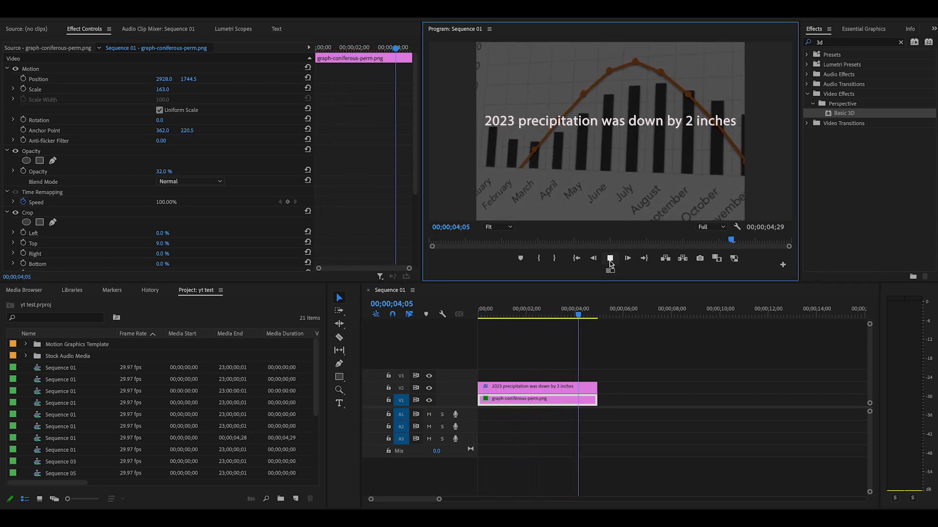
{"action": "left_click", "coordinate": [609, 260]}
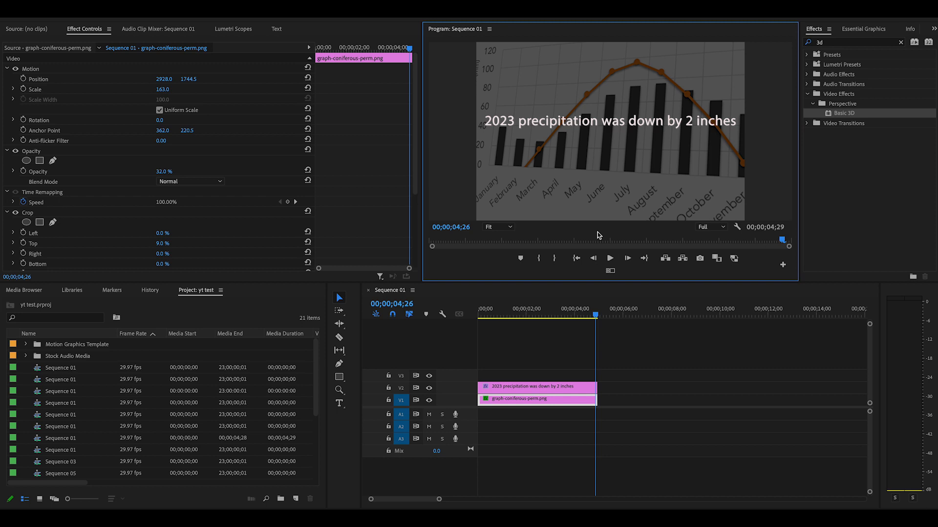
{"action": "left_click", "coordinate": [594, 316]}
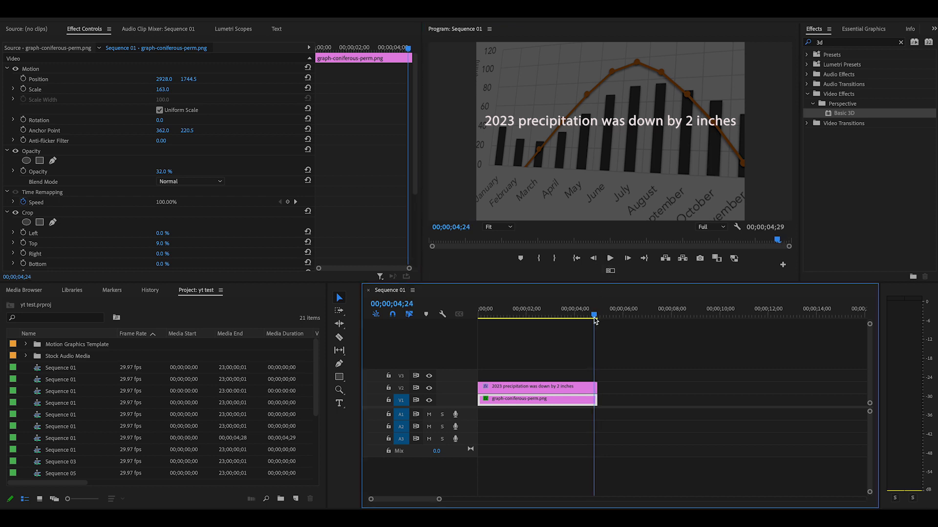
{"action": "left_click_drag", "start_coordinate": [595, 318], "coordinate": [484, 318]}
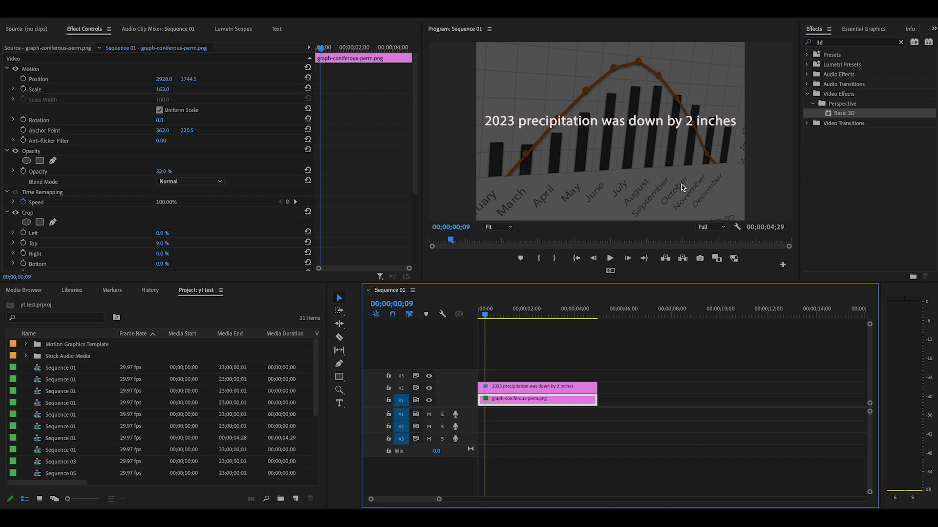
Search the effects for "blur" and apply Gaussian Blur to the graph clip on V1
{"action": "left_click", "coordinate": [901, 45]}
{"action": "left_click", "coordinate": [846, 46]}
{"action": "type", "text": "blur"}
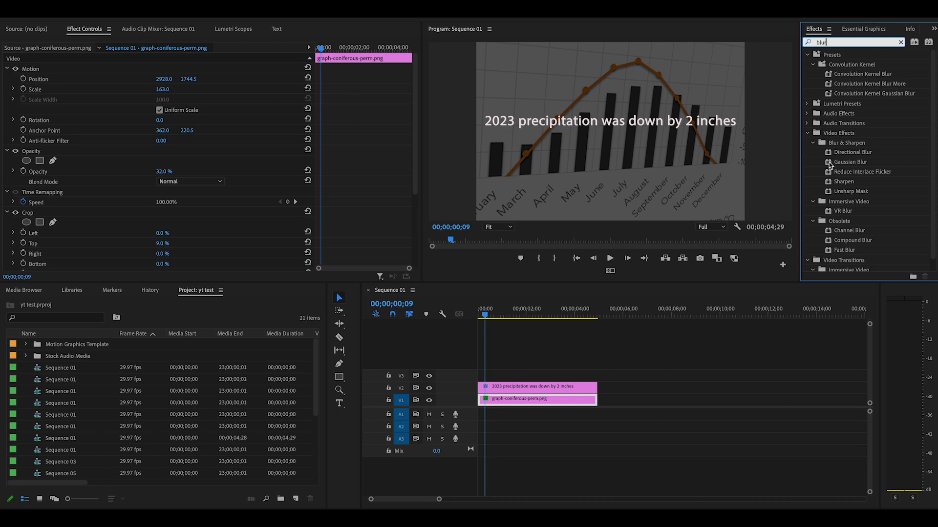
{"action": "left_click_drag", "start_coordinate": [828, 162], "coordinate": [522, 404]}
Set the graph clip's Gaussian Blur Blurriness to 47 and turn on Blurriness keyframing at 00;00;00;09
{"action": "scroll", "coordinate": [178, 211], "scroll_direction": "down", "scroll_amount": 5}
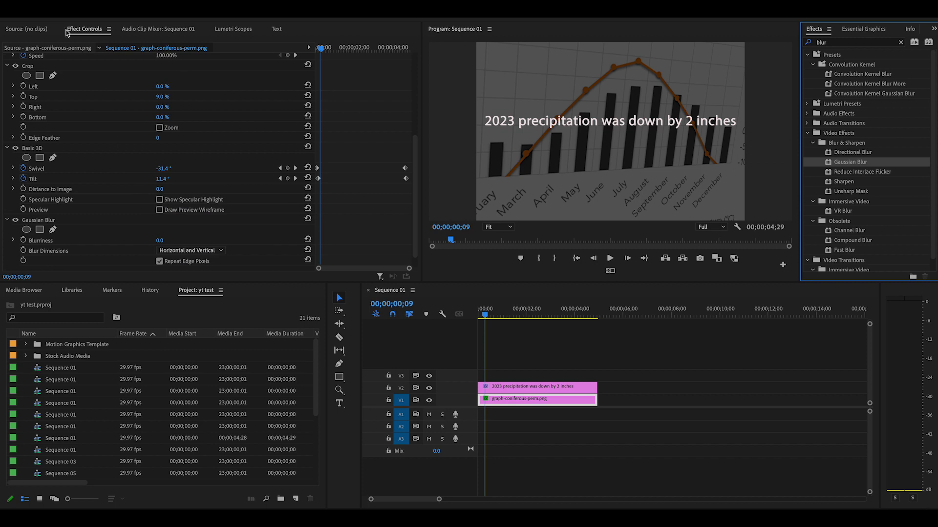
{"action": "left_click", "coordinate": [158, 246]}
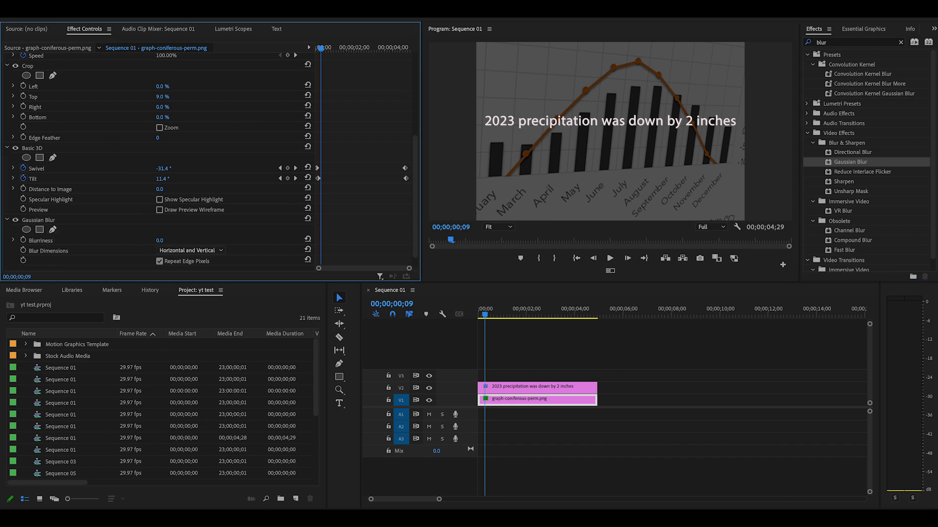
{"action": "left_click_drag", "start_coordinate": [160, 240], "coordinate": [233, 241]}
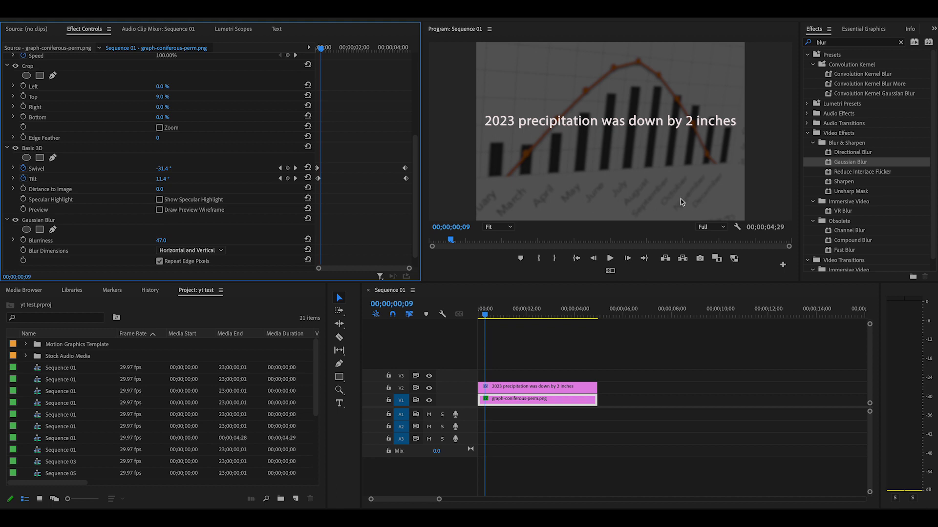
{"action": "left_click", "coordinate": [23, 240]}
Play the sequence from the start to review the title over the blurred moving graph
{"action": "left_click_drag", "start_coordinate": [485, 315], "coordinate": [478, 319]}
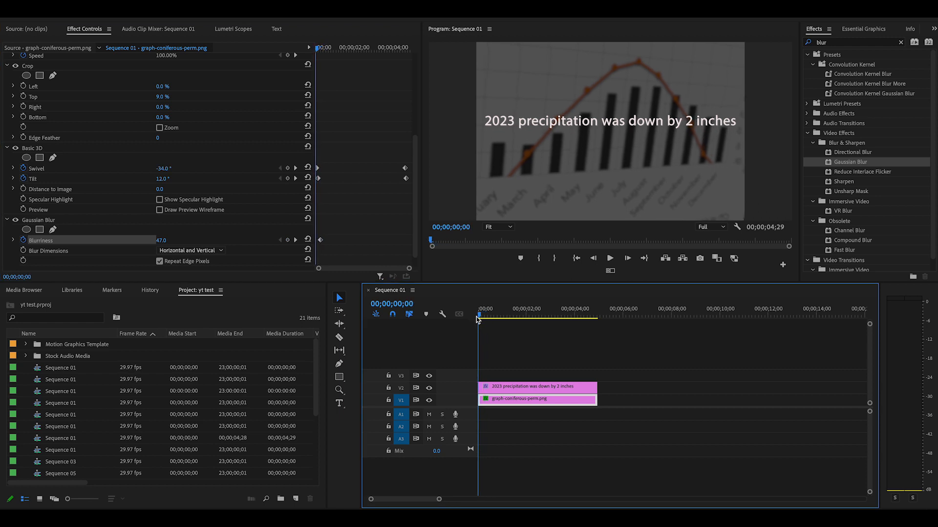
{"action": "left_click", "coordinate": [609, 261]}
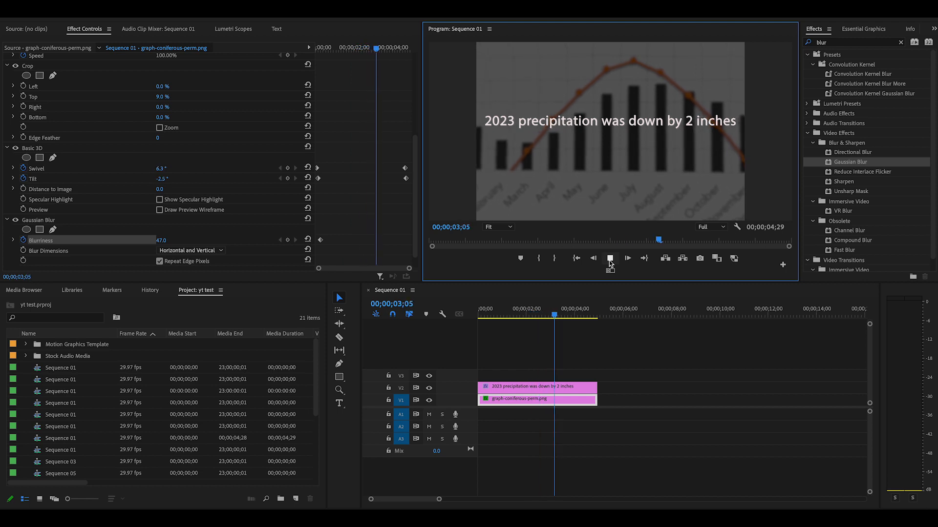
{"action": "left_click", "coordinate": [610, 260]}
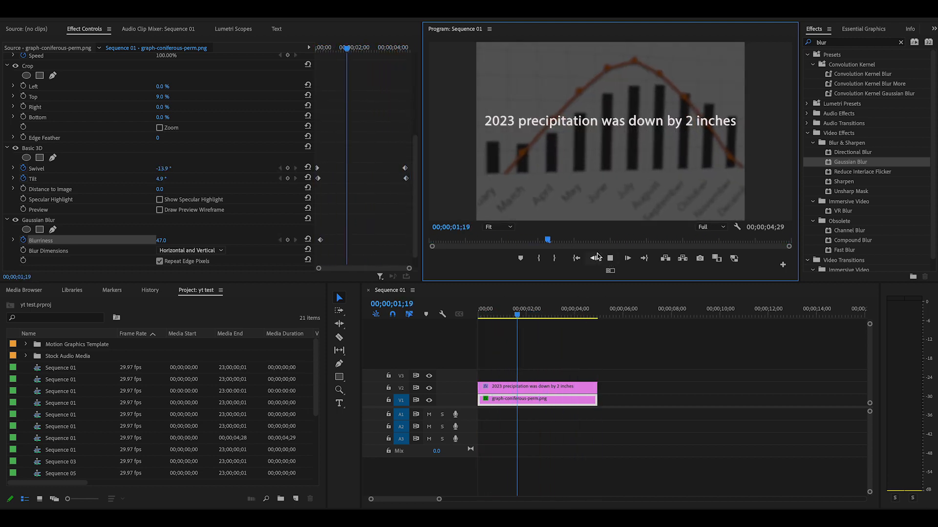
{"action": "key", "text": "space"}
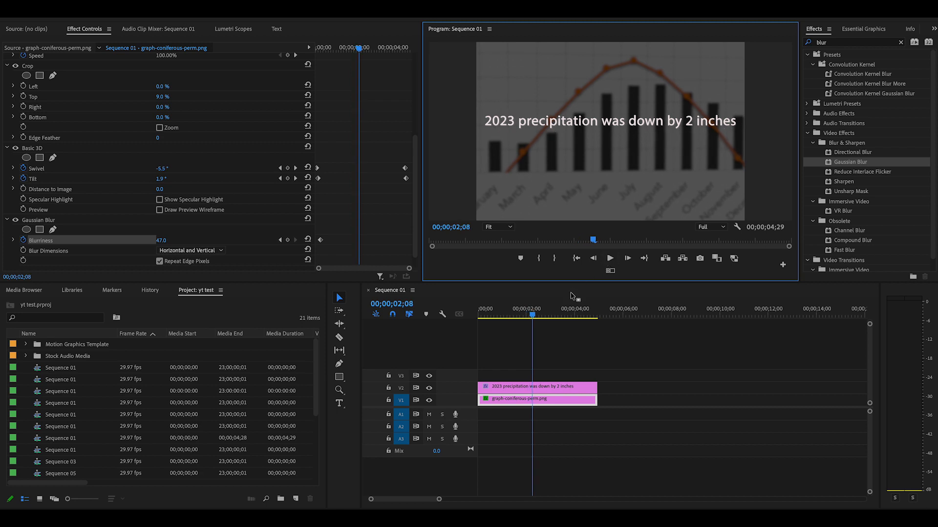
{"action": "left_click", "coordinate": [611, 262]}
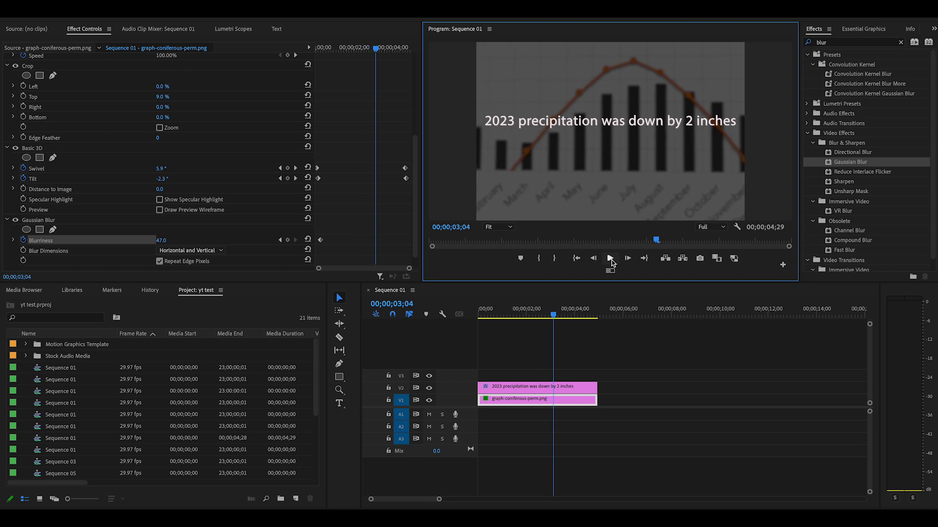
With the playhead at 00;00;00;04, set the title clip's Vector Motion Position to 2752, 36.5, above the frame
{"action": "left_click_drag", "start_coordinate": [553, 315], "coordinate": [476, 339]}
{"action": "left_click", "coordinate": [497, 392]}
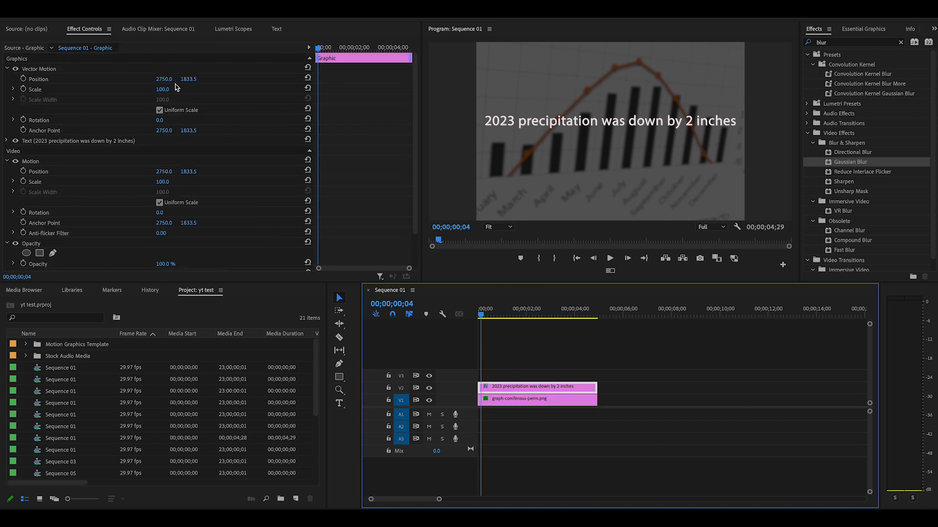
{"action": "left_click_drag", "start_coordinate": [166, 81], "coordinate": [132, 79]}
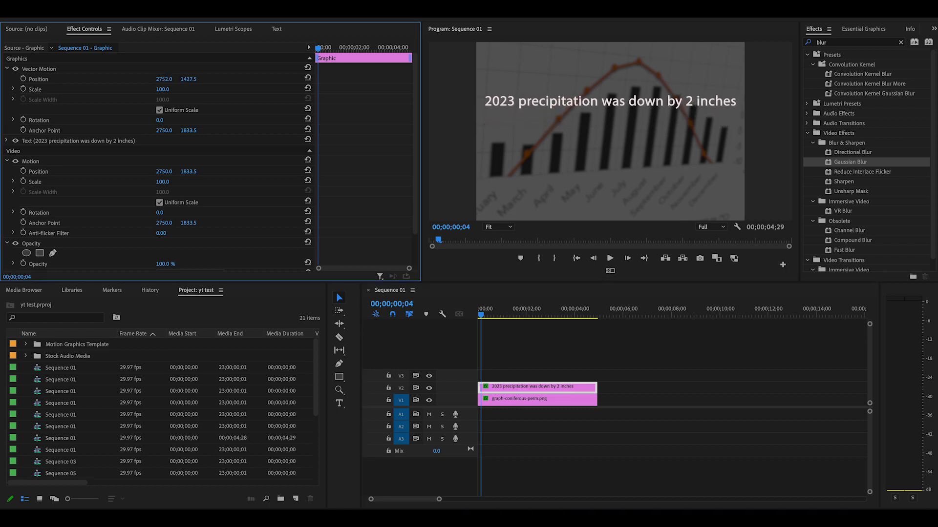
{"action": "left_click_drag", "start_coordinate": [196, 82], "coordinate": [139, 82]}
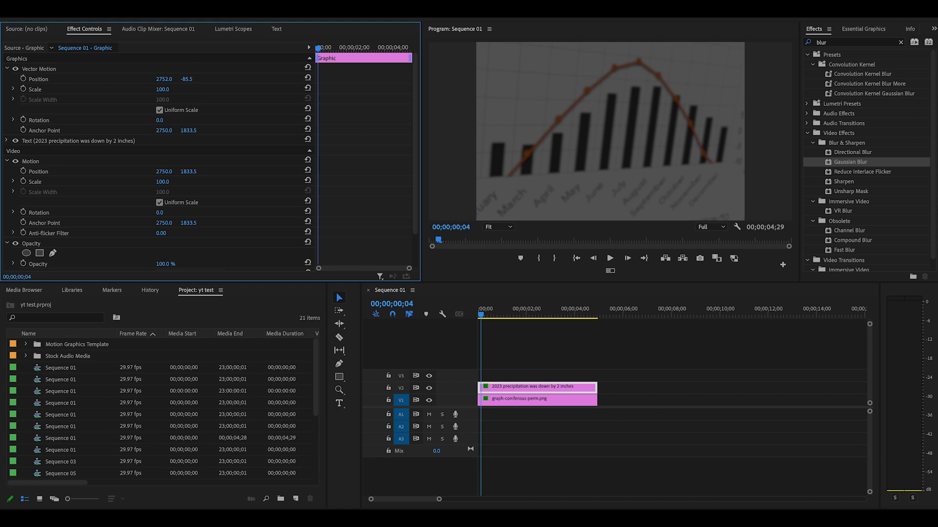
{"action": "left_click_drag", "start_coordinate": [186, 79], "coordinate": [190, 79]}
Turn on keyframing for the title's Vector Motion Position and add a keyframe at 00;00;04;23 with the vertical value 4027.5
{"action": "left_click", "coordinate": [23, 79]}
{"action": "left_click_drag", "start_coordinate": [481, 318], "coordinate": [595, 334]}
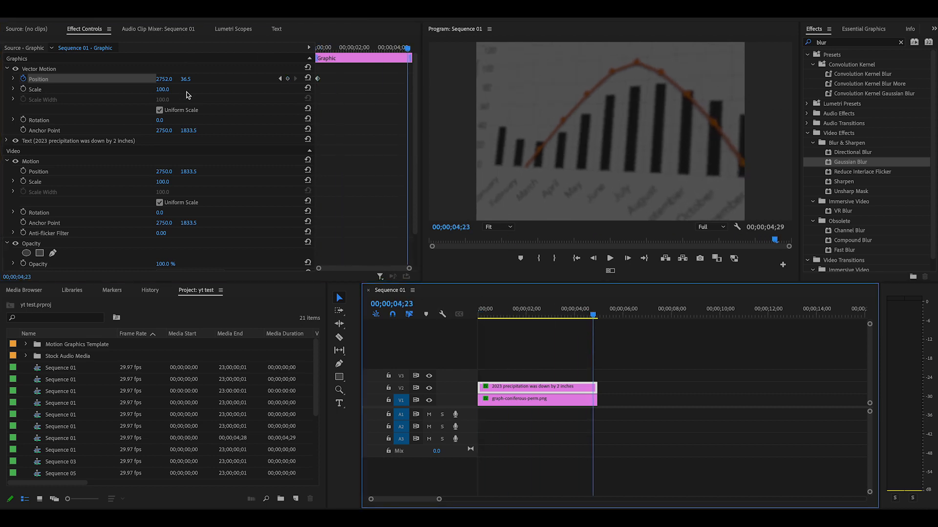
{"action": "left_click_drag", "start_coordinate": [186, 80], "coordinate": [332, 79]}
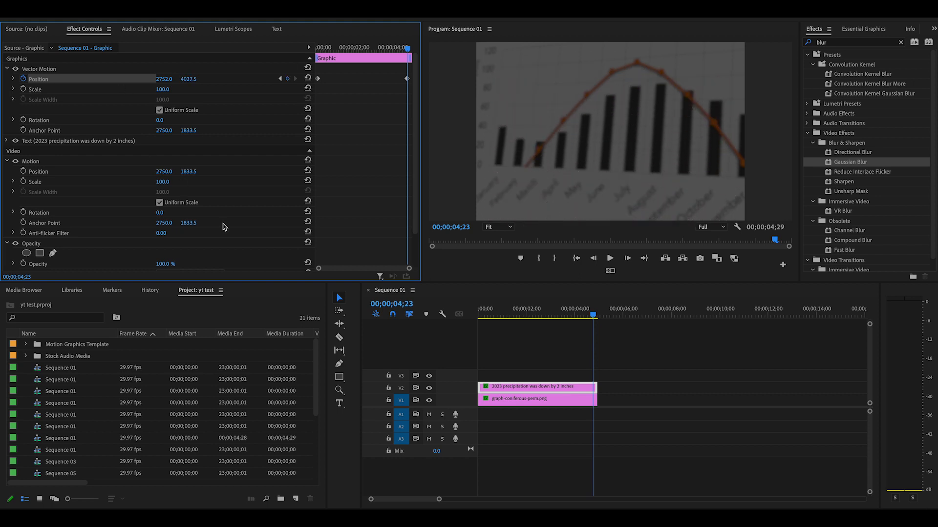
Play the sequence from the start to review the title's downward movement, and park the playhead at 00;00;02;06
{"action": "left_click", "coordinate": [436, 334]}
{"action": "key", "text": "Home"}
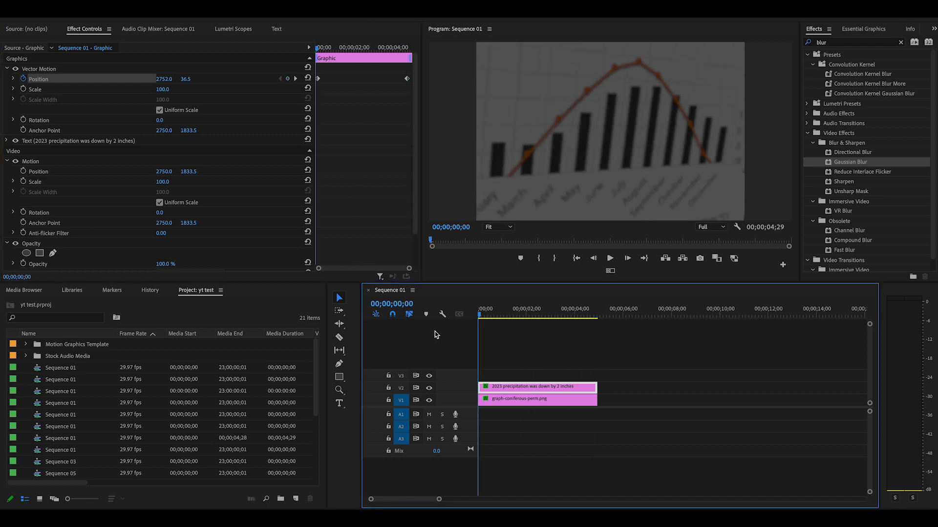
{"action": "left_click", "coordinate": [610, 259]}
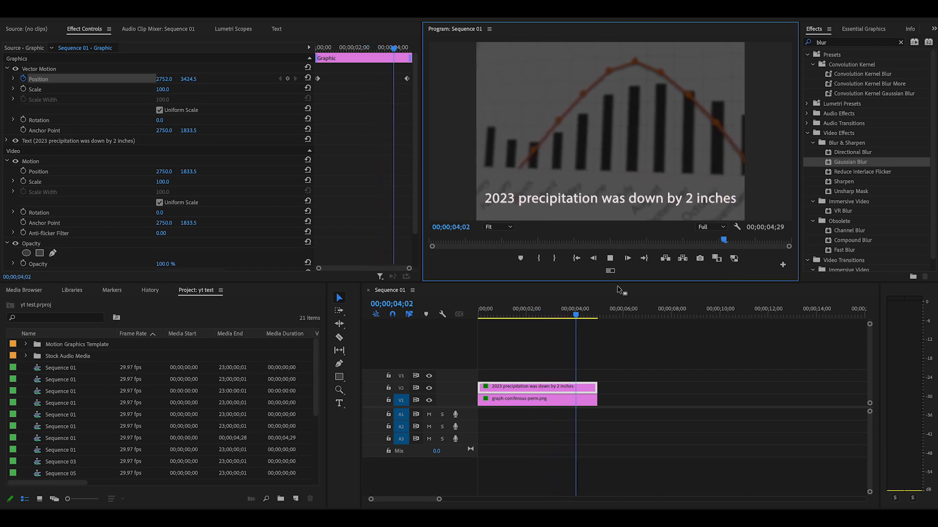
{"action": "left_click_drag", "start_coordinate": [597, 315], "coordinate": [477, 328]}
{"action": "left_click", "coordinate": [610, 259]}
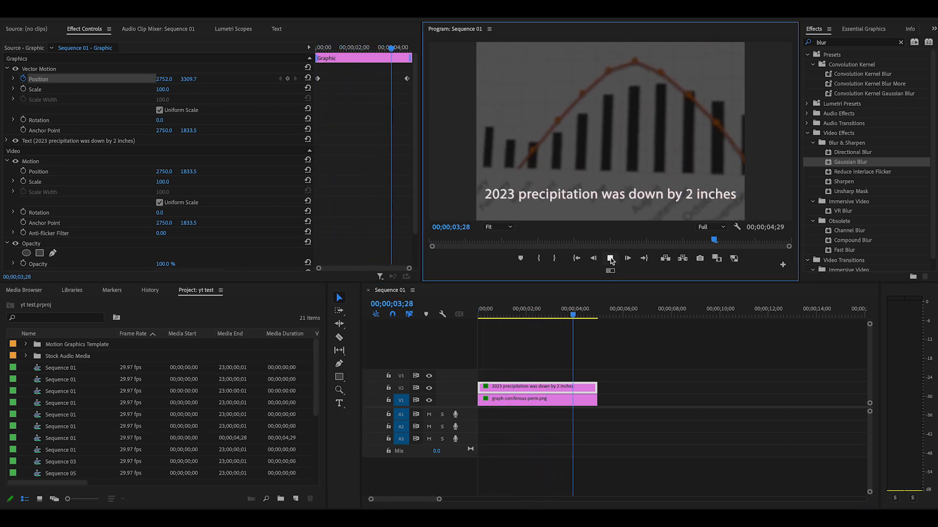
{"action": "left_click", "coordinate": [610, 259]}
{"action": "left_click_drag", "start_coordinate": [580, 316], "coordinate": [525, 322]}
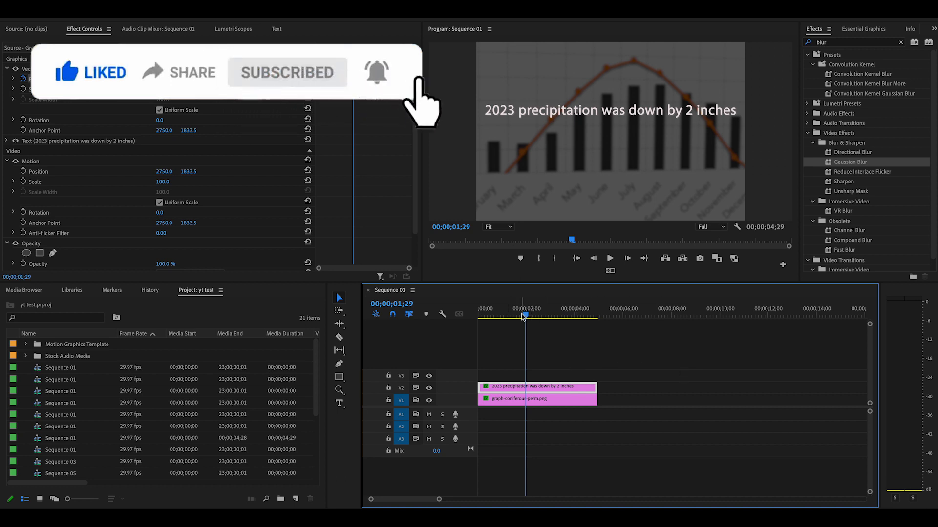
{"action": "mouse_move", "coordinate": [526, 317]}
{"action": "left_mouse_down"}
{"action": "mouse_move", "coordinate": [548, 318]}
{"action": "mouse_move", "coordinate": [531, 324]}
{"action": "left_mouse_up"}
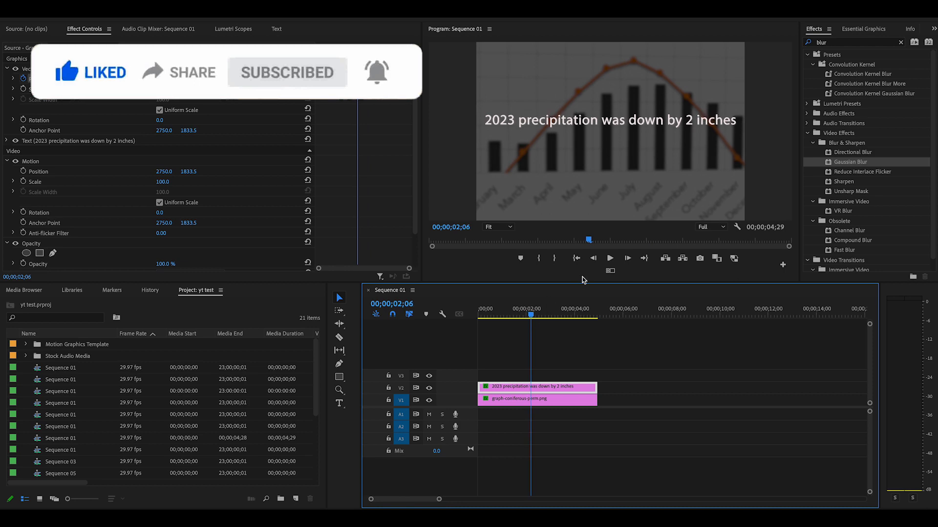